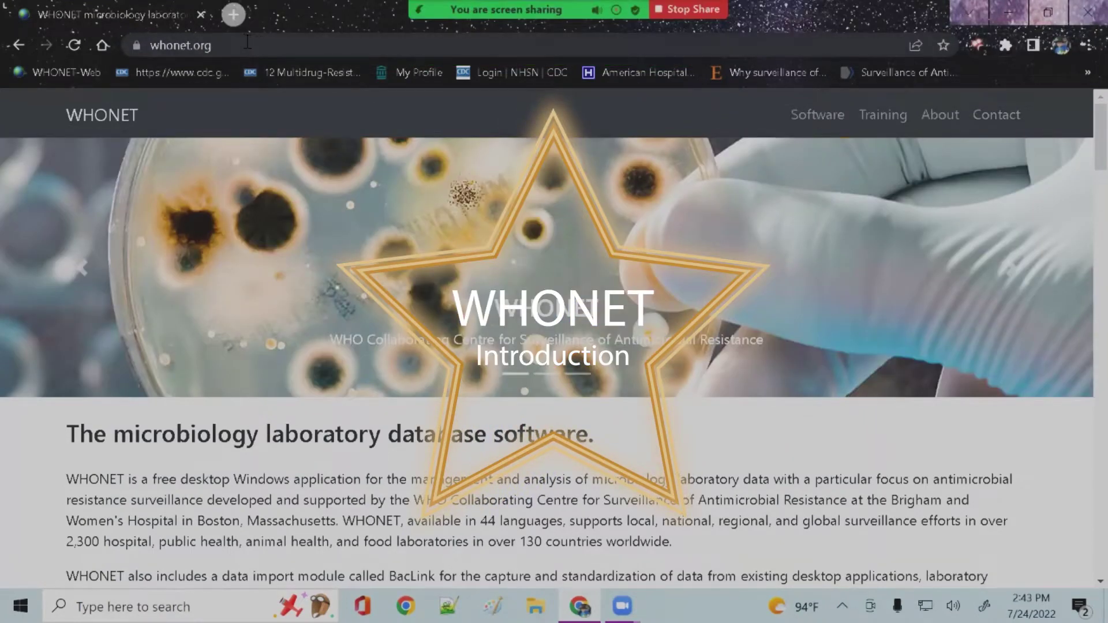
left_click(248, 44)
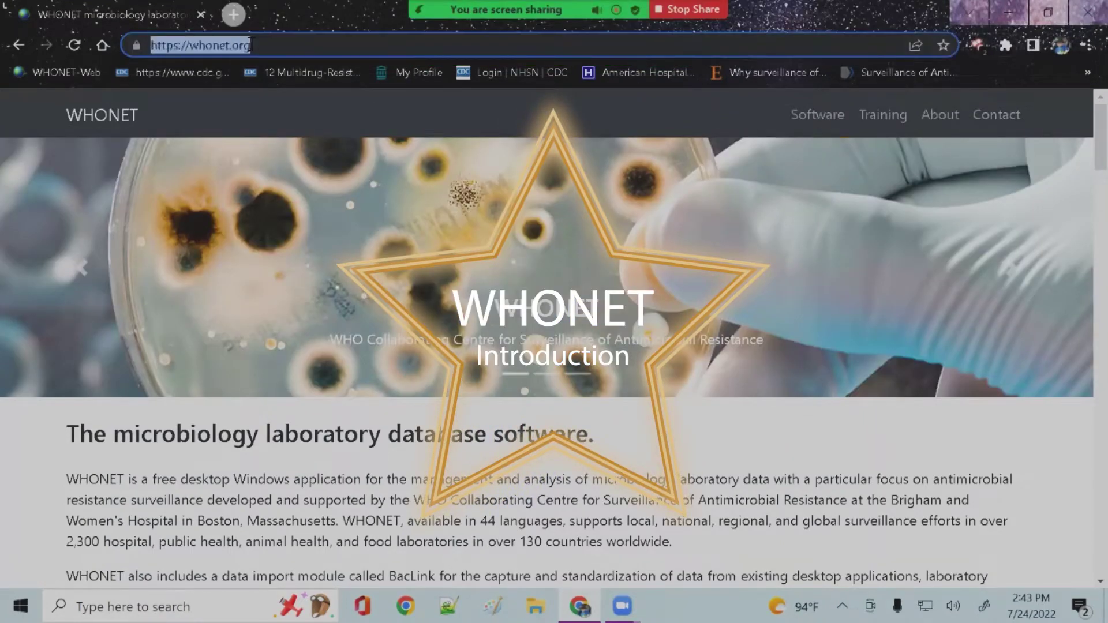
left_click(294, 44)
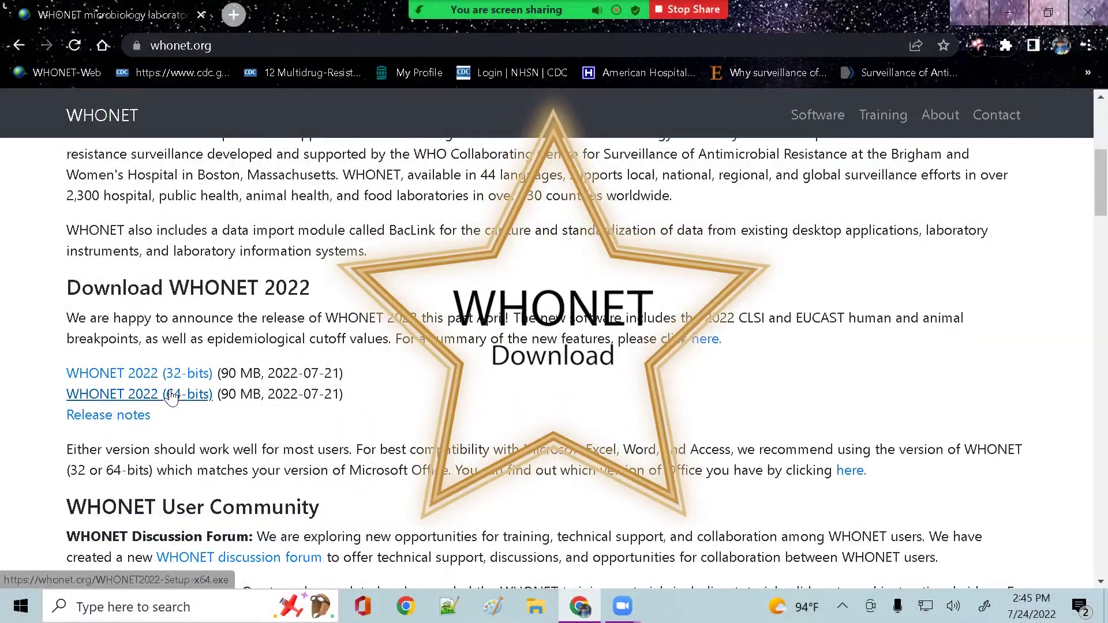
- Download the WHONET 2022 (64-bits) installer, WHONET2022-Setup-x64.exe, and save it to Downloads
left_click(177, 396)
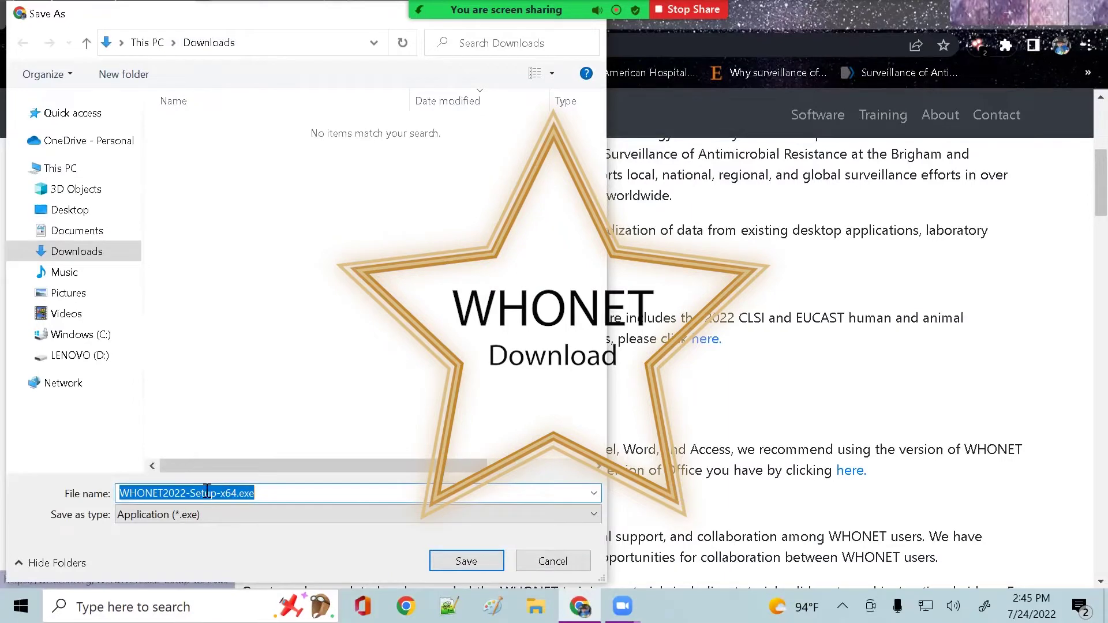
left_click(495, 559)
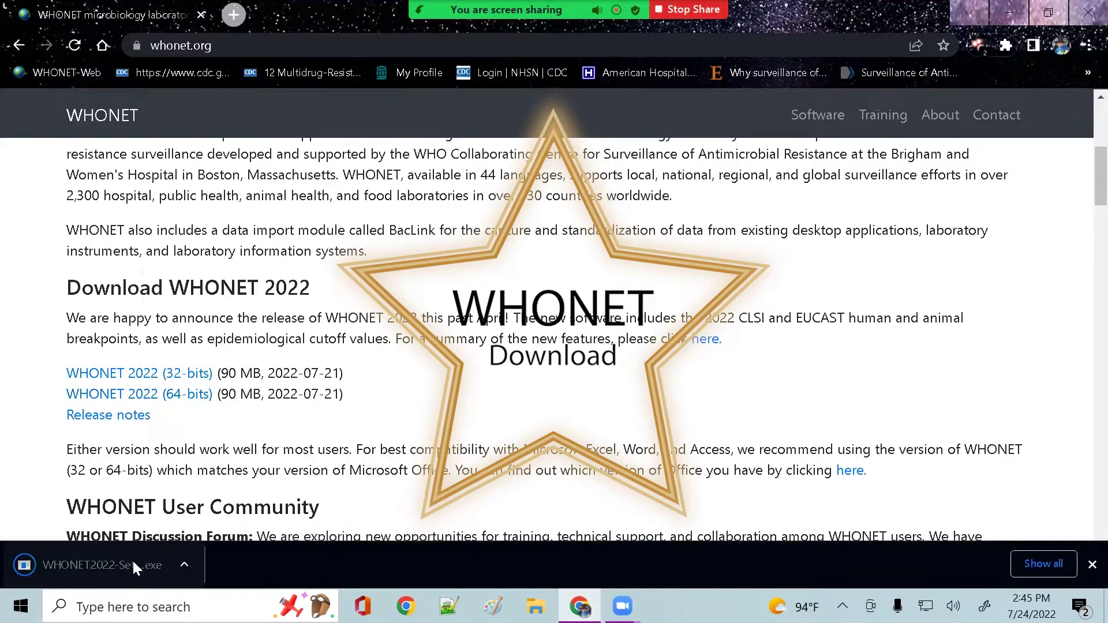
- Run WHONET2022-Setup-x64.exe through the setup wizard to Finish and dismiss the completion message
left_click(117, 562)
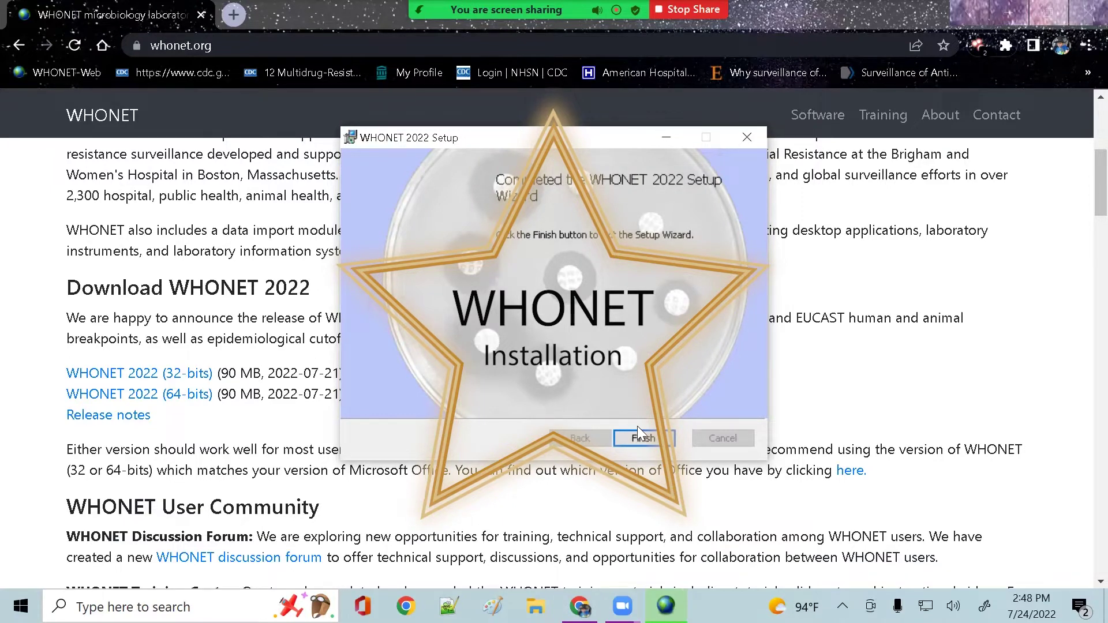
left_click(643, 434)
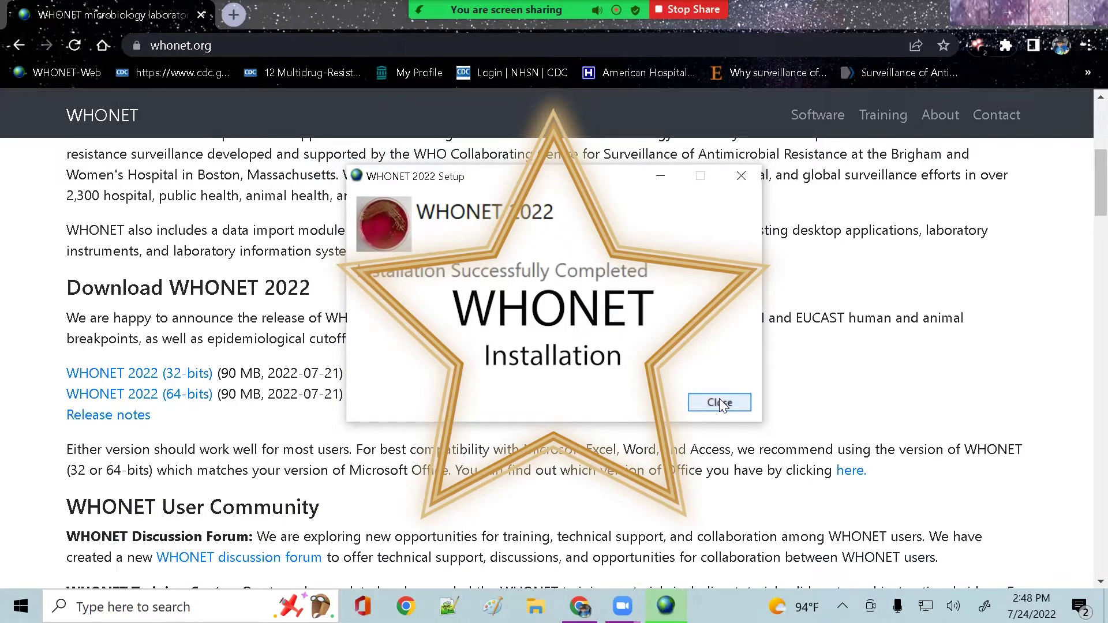
left_click(719, 402)
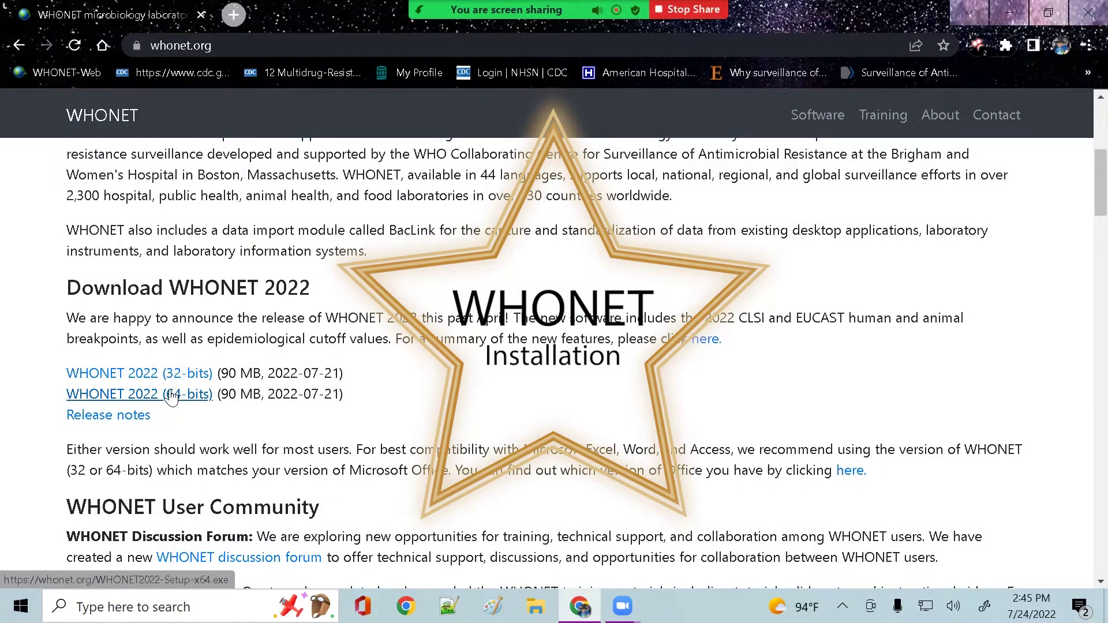
- Open the WHONET folder on the Windows (C:) drive in File Explorer
left_click(171, 396)
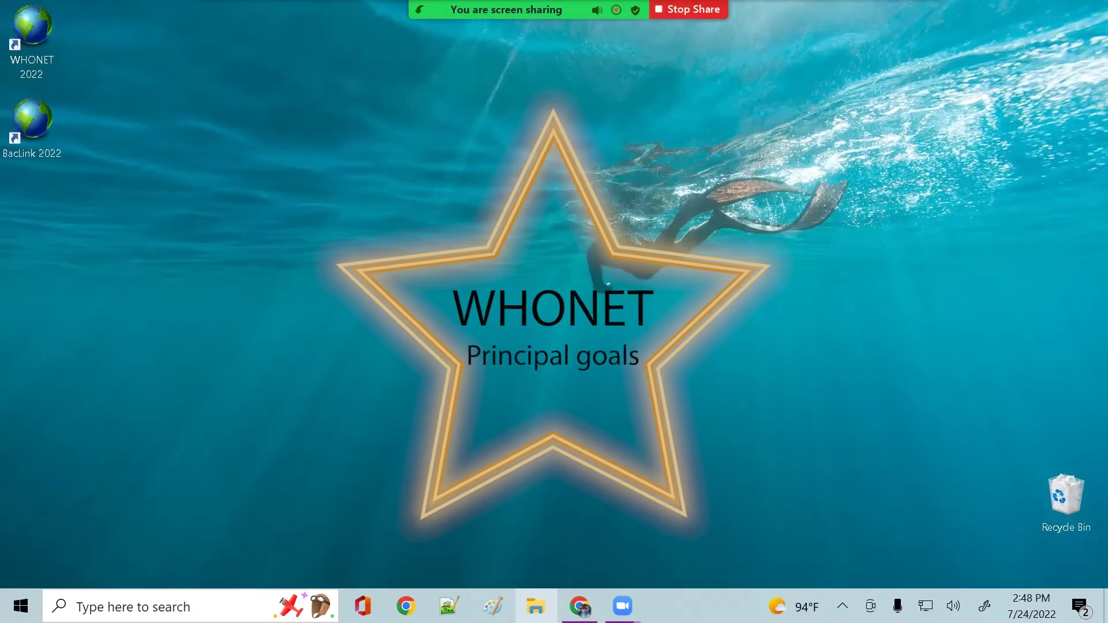
left_click(536, 605)
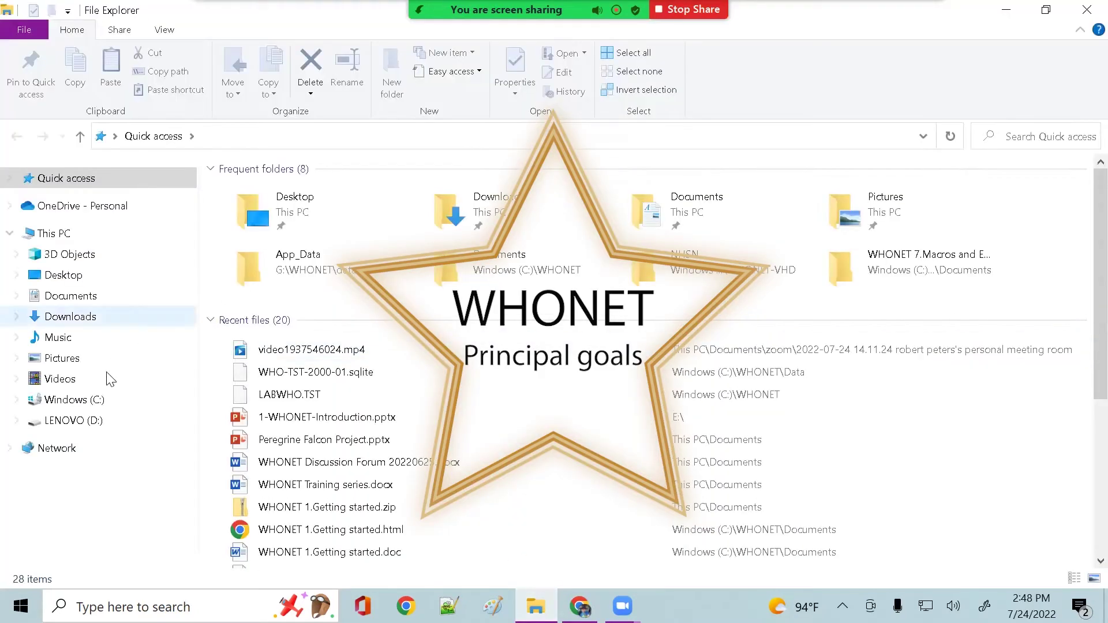
left_click(97, 403)
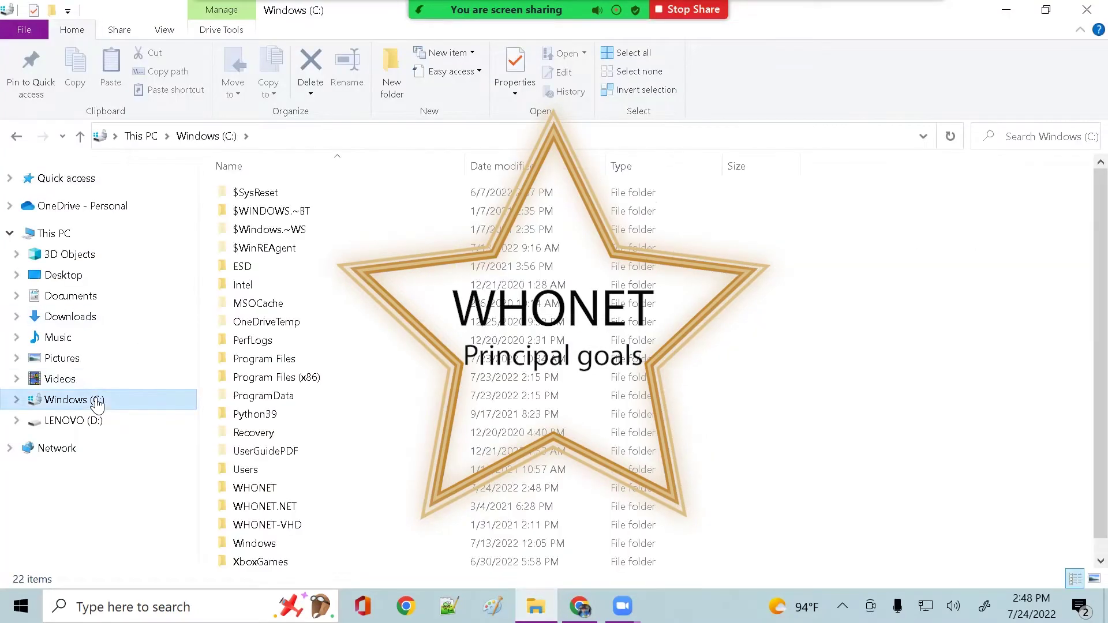
left_click(258, 487)
double_click(257, 488)
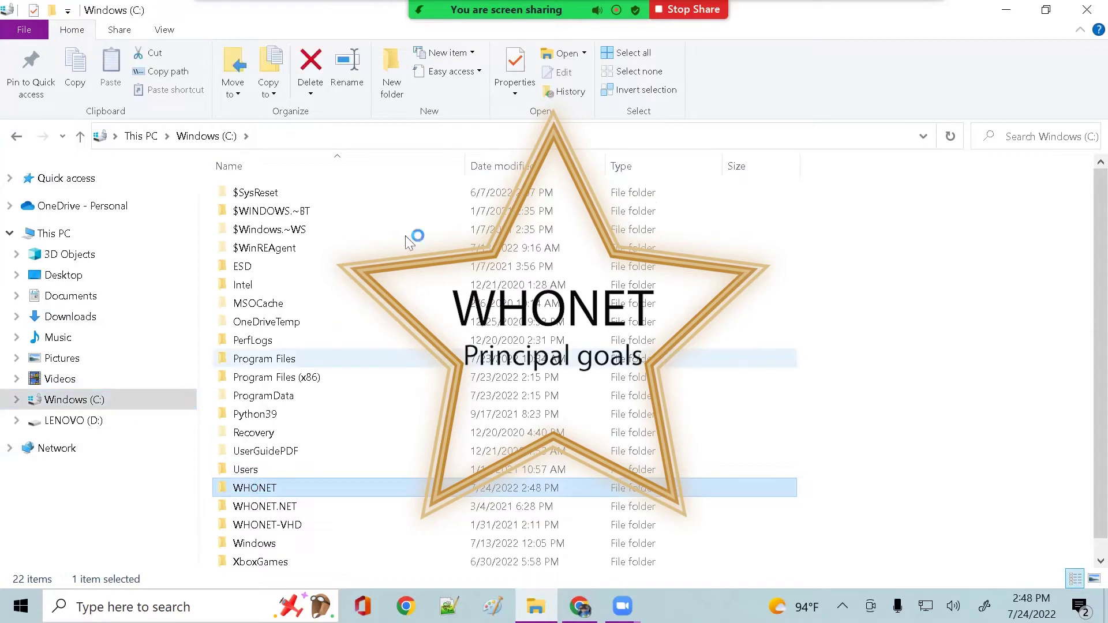
- Launch WHONET.exe from C:\WHONET and minimize Explorer to reveal the desktop
scroll(296, 339, "down", 3)
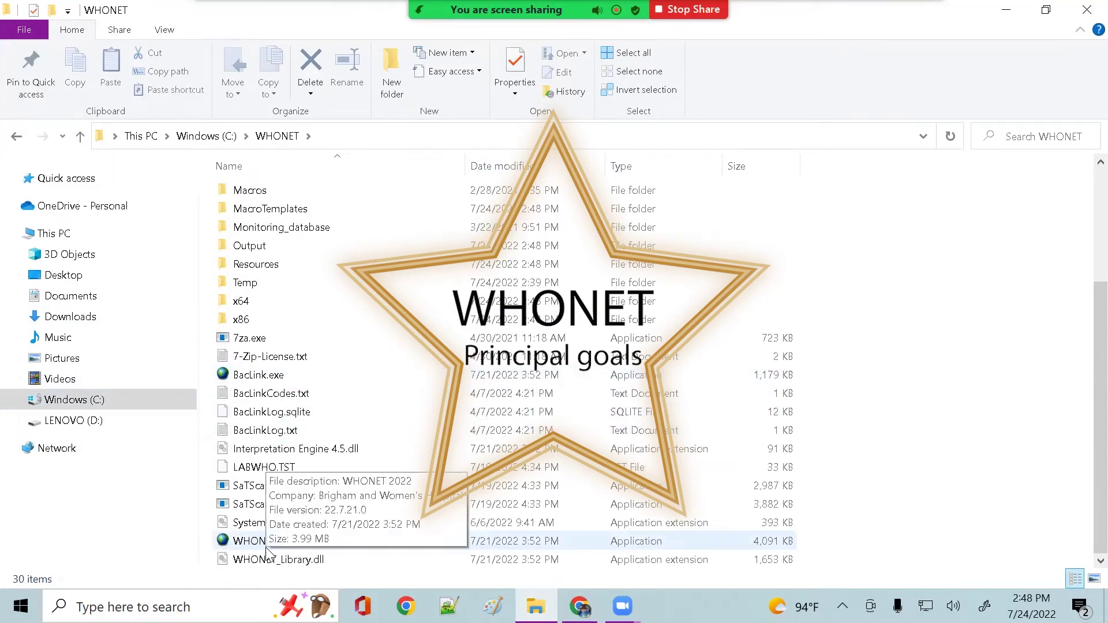
left_click(229, 543)
double_click(229, 543)
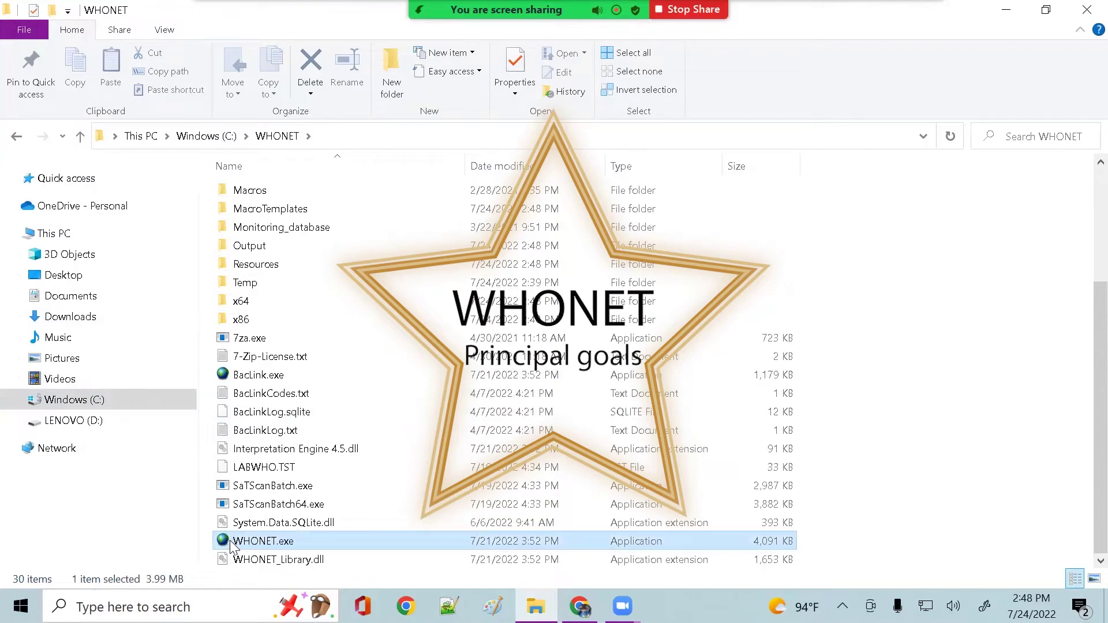
left_click(1003, 13)
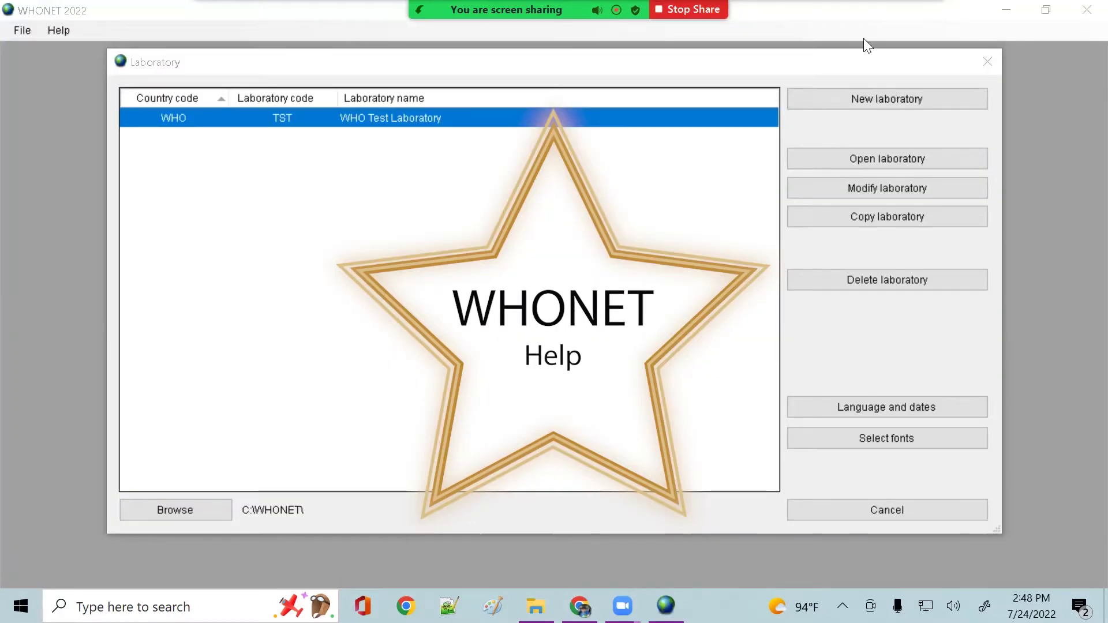
- Open the WHO Test Laboratory in WHONET 2022 and display the Help menu options
left_click(846, 158)
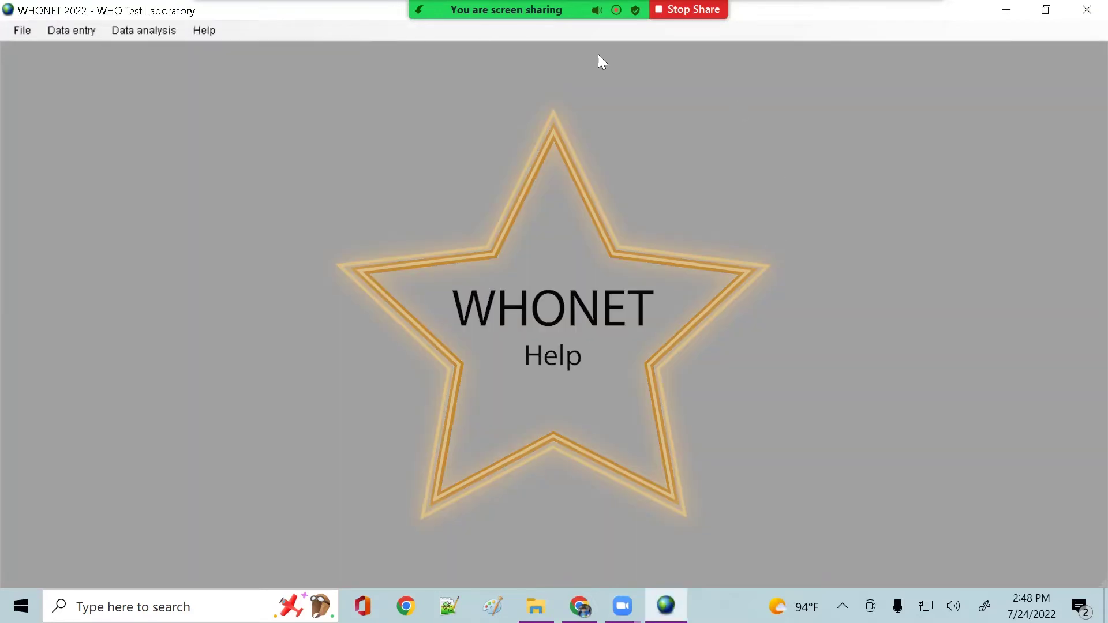
left_click(209, 33)
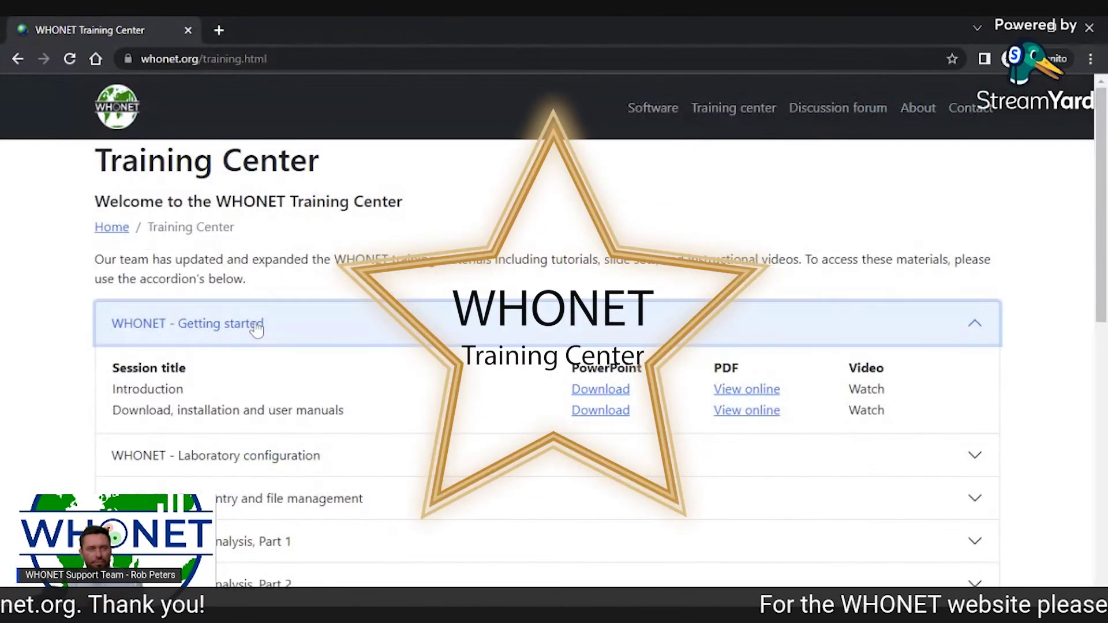
- Collapse the WHONET - Getting started and BacLink - Getting started sections on the Training Center page
left_click(261, 326)
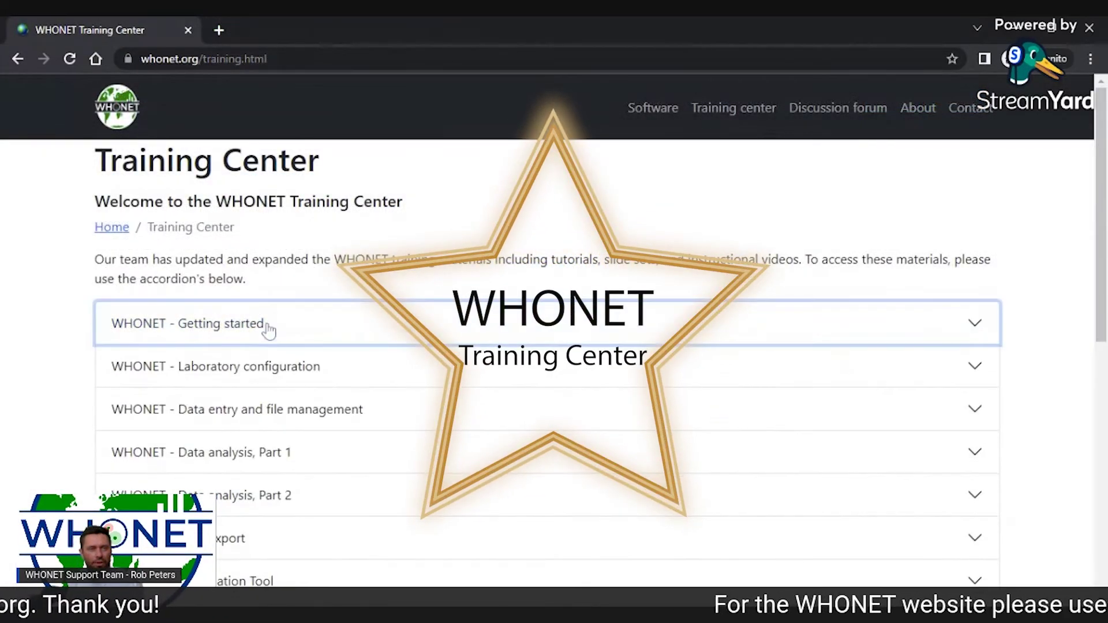
scroll(271, 420, "down", 4)
scroll(280, 461, "down", 3)
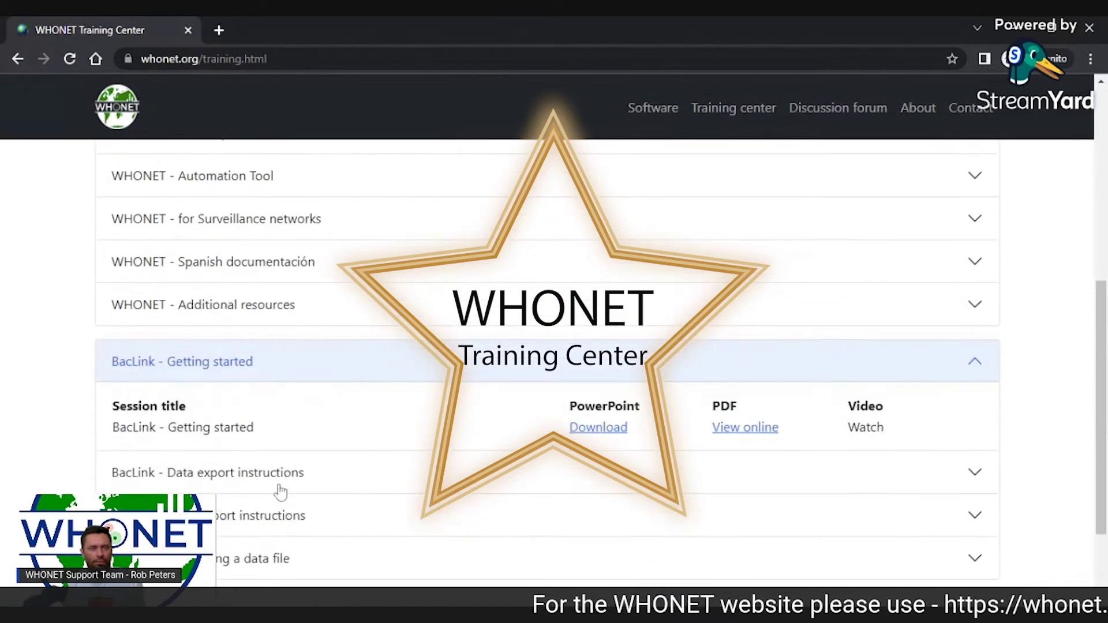
left_click(325, 356)
scroll(346, 404, "down", 1)
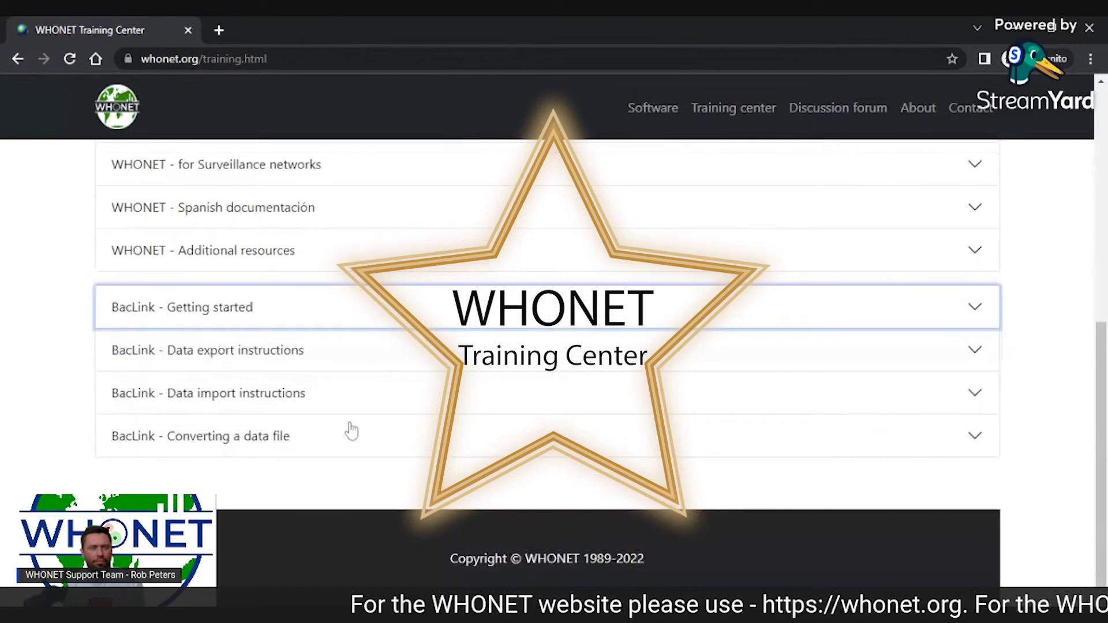
left_click(69, 461)
scroll(87, 467, "up", 5)
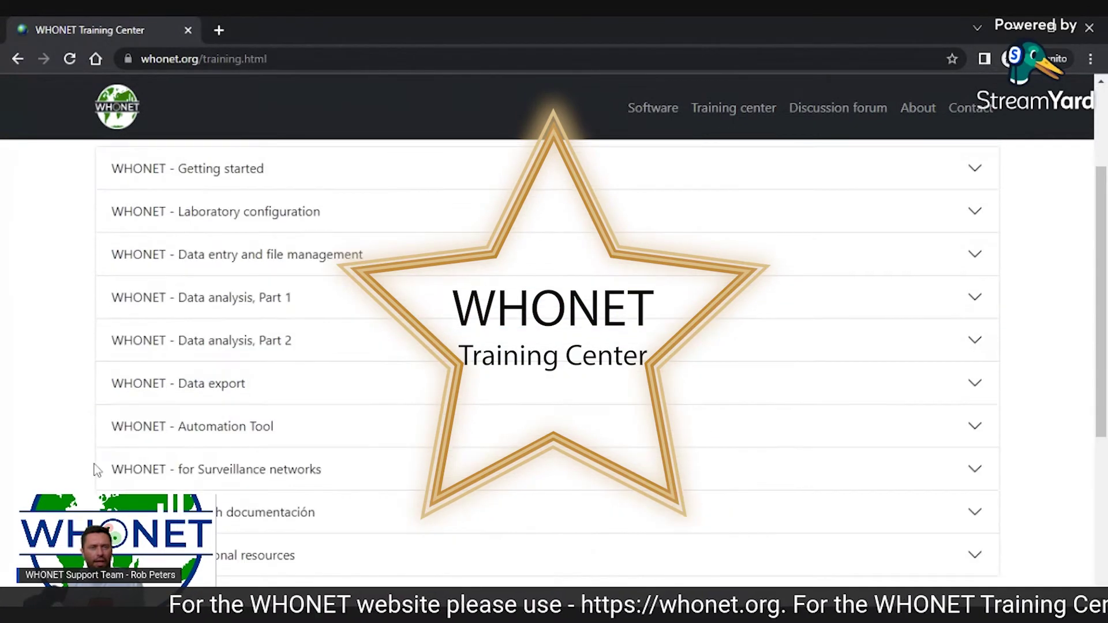
scroll(96, 471, "up", 3)
scroll(282, 512, "down", 2)
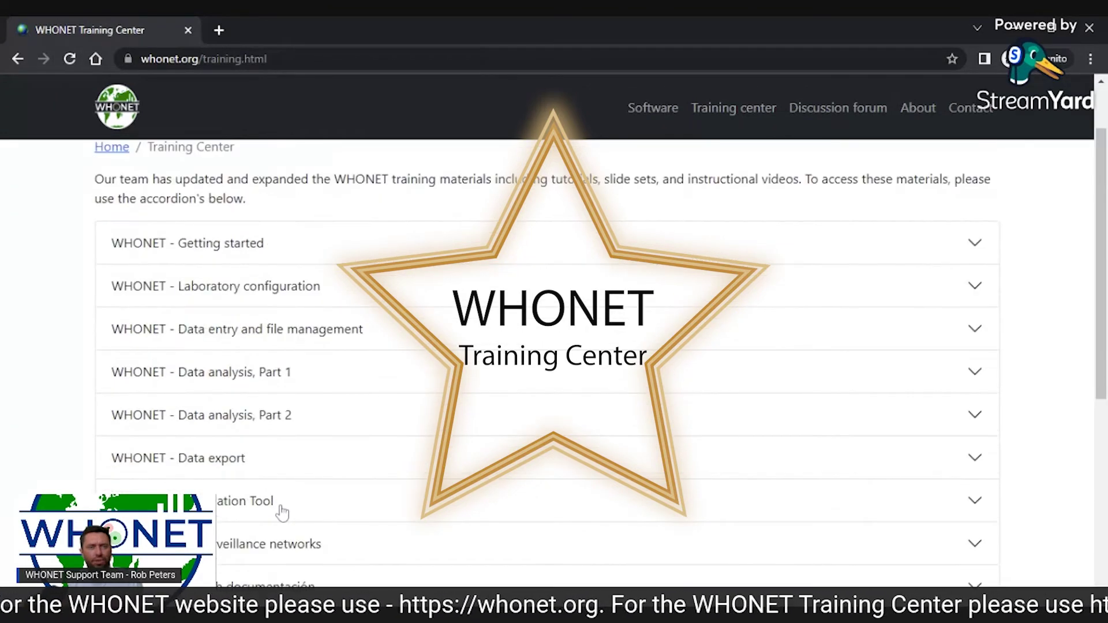
scroll(282, 512, "down", 2)
scroll(247, 425, "down", 5)
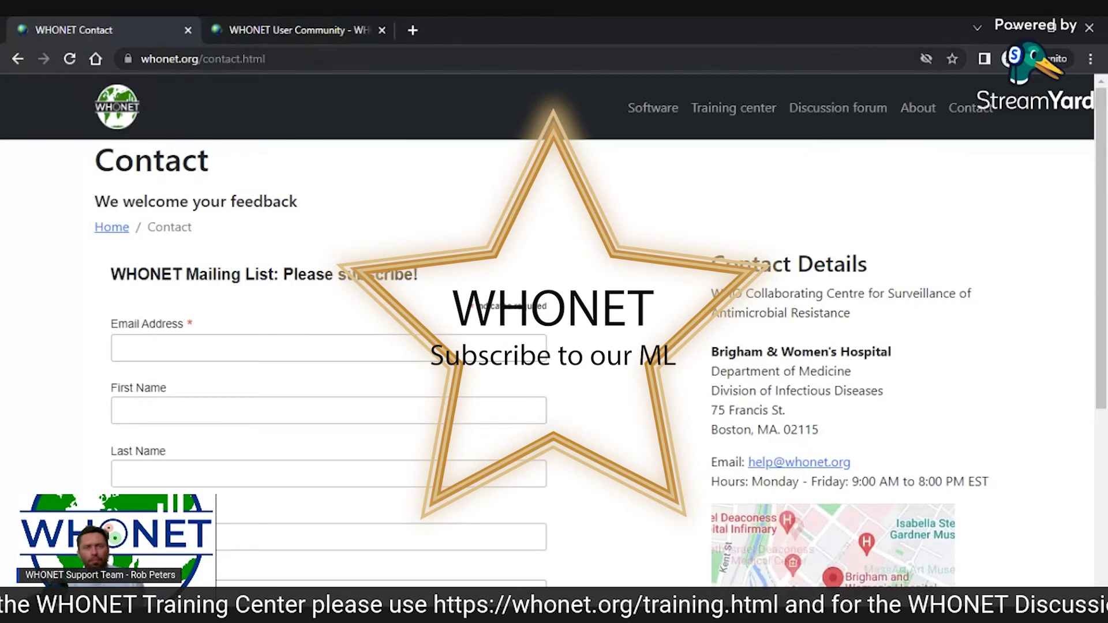
- Reload the whonet.org/contact.html page with F5
key("F5")
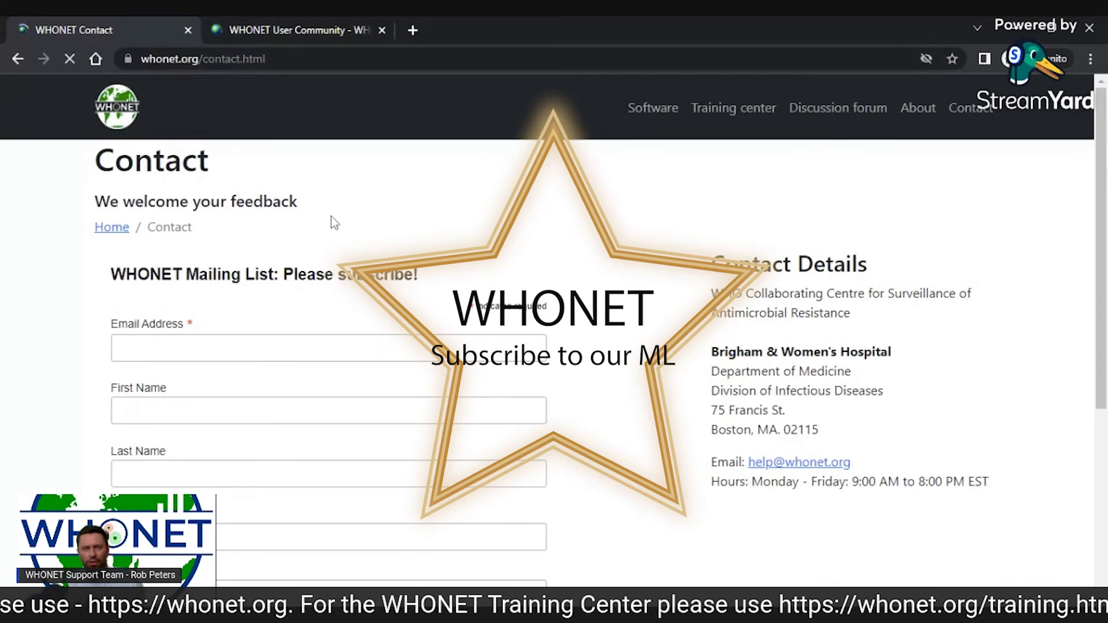